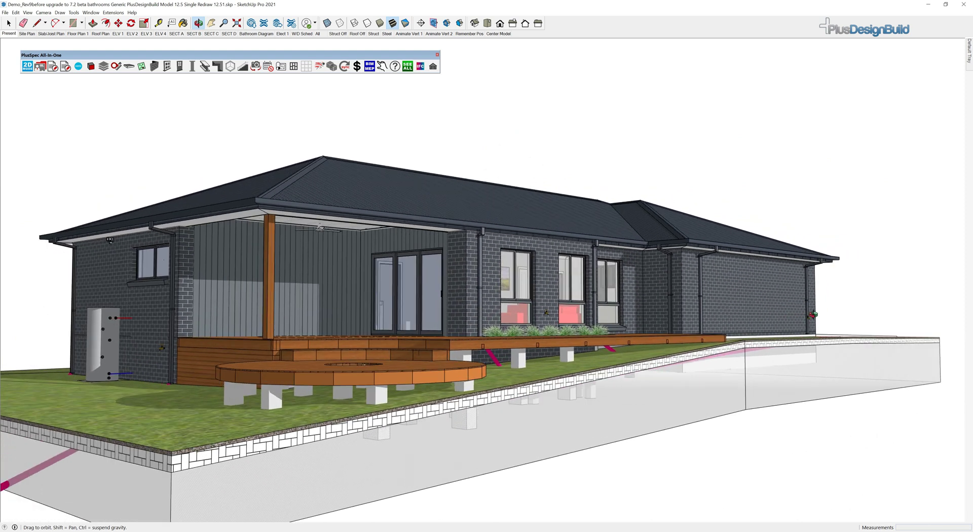
Show the Site Plan and Slab/Joist Plan scenes, and examine the deck joists, bearers, piers and slab footings.
{"action": "middle_click_drag", "start_coordinate": [428, 331], "coordinate": [688, 359]}
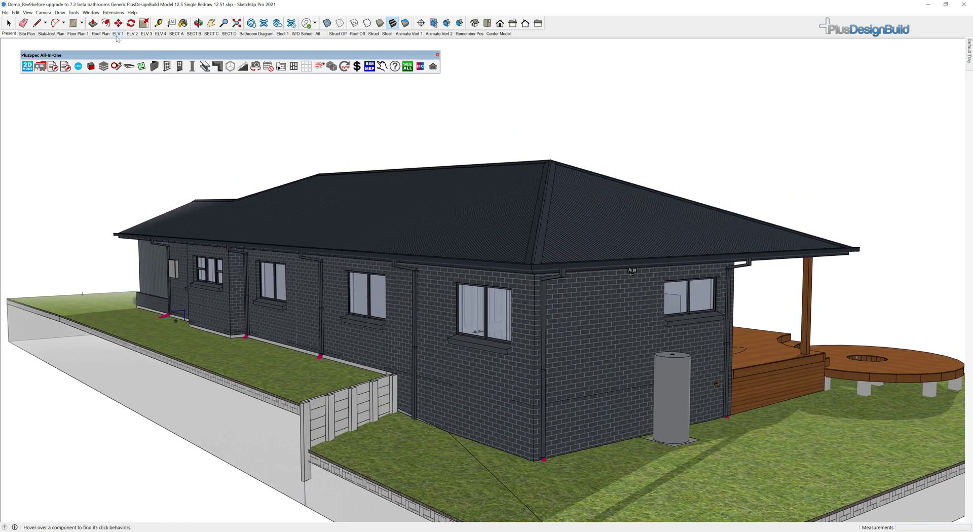
{"action": "left_click", "coordinate": [27, 33]}
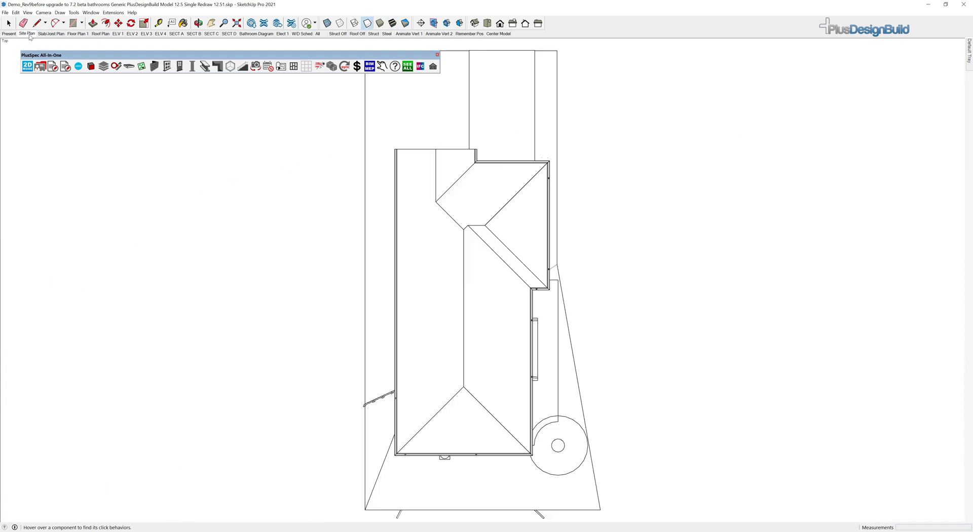
{"action": "left_click", "coordinate": [46, 34]}
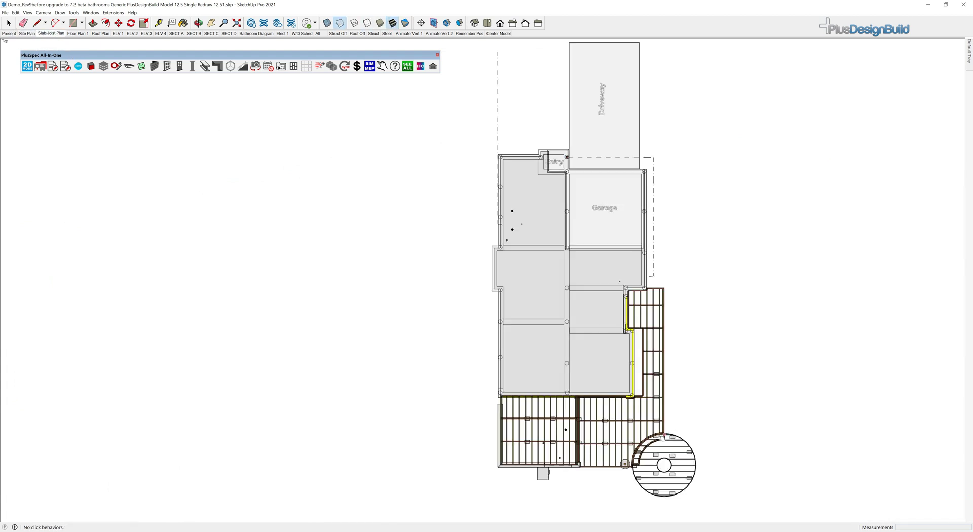
{"action": "scroll", "coordinate": [615, 453], "scroll_direction": "up", "scroll_amount": 10}
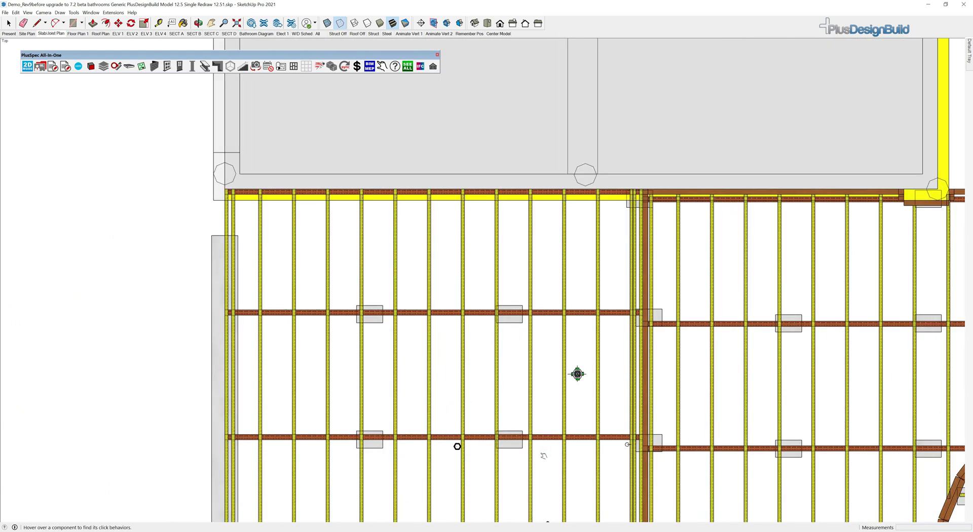
{"action": "middle_click_drag", "start_coordinate": [577, 374], "coordinate": [606, 315]}
{"action": "scroll", "coordinate": [607, 315], "scroll_direction": "down", "scroll_amount": 10}
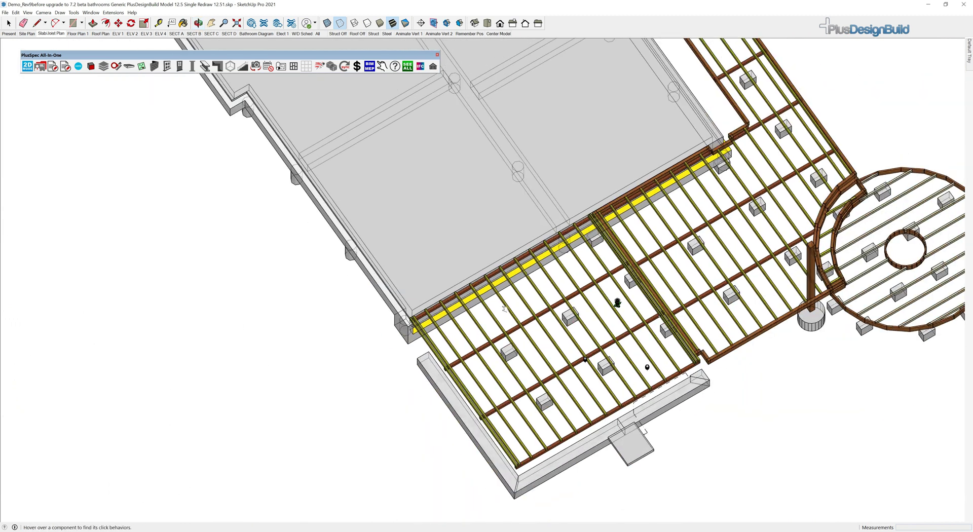
{"action": "middle_click_drag", "start_coordinate": [503, 308], "coordinate": [877, 386]}
{"action": "scroll", "coordinate": [877, 386], "scroll_direction": "up", "scroll_amount": 1}
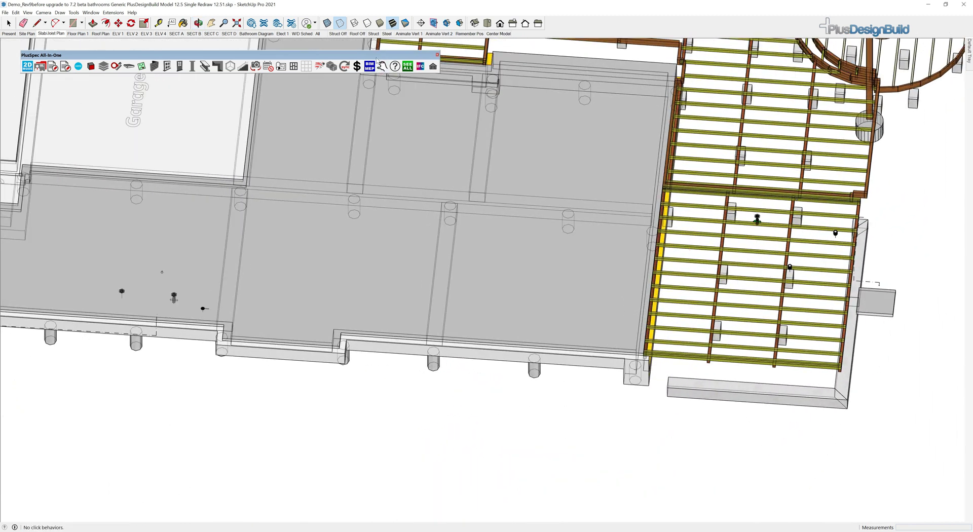
Show the Struct scene to examine the wall and roof framing, and the All scene to view the finished house.
{"action": "left_click", "coordinate": [374, 35]}
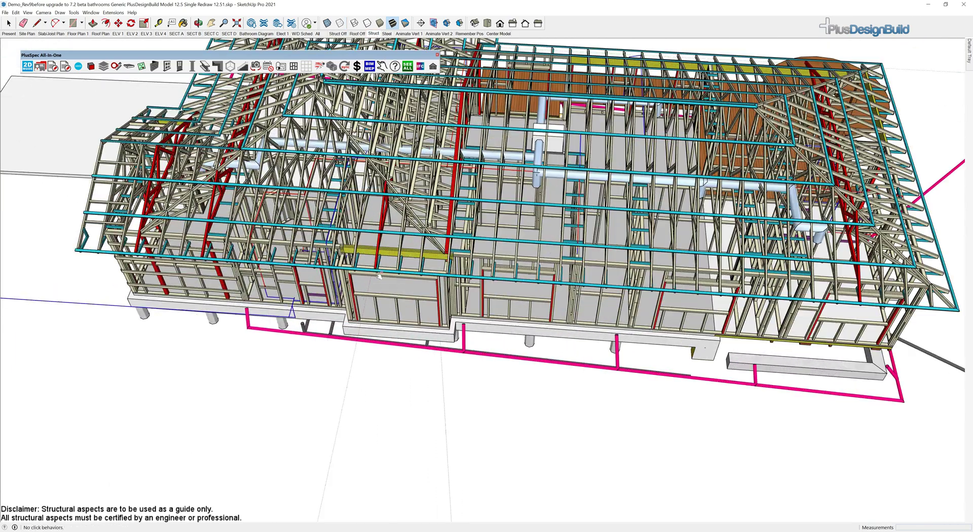
{"action": "middle_click_drag", "start_coordinate": [379, 277], "coordinate": [669, 280]}
{"action": "middle_click_drag", "start_coordinate": [557, 139], "coordinate": [828, 159]}
{"action": "middle_click_drag", "start_coordinate": [496, 248], "coordinate": [544, 249]}
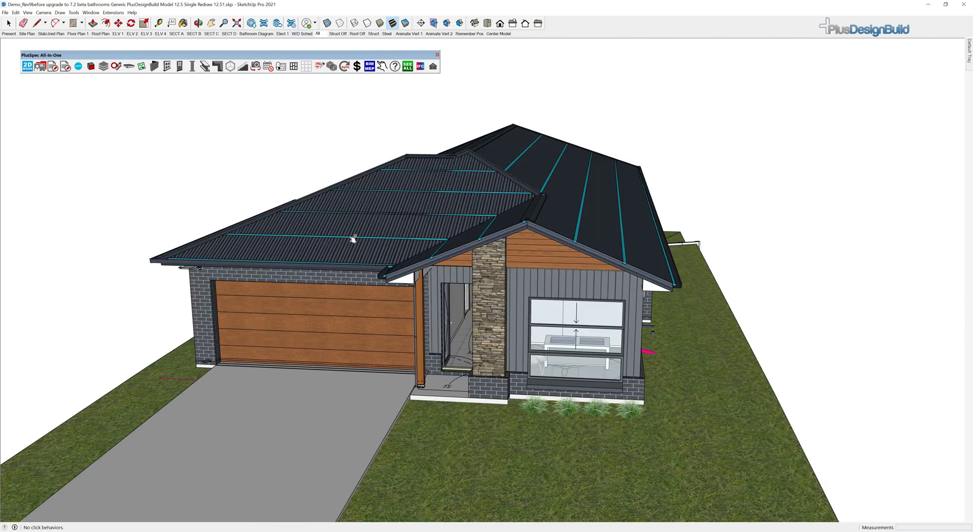
{"action": "middle_click_drag", "start_coordinate": [329, 228], "coordinate": [475, 194]}
Open the example job's estimate summary and search it for "screw", reviewing the highlighted items.
{"action": "left_click", "coordinate": [65, 66]}
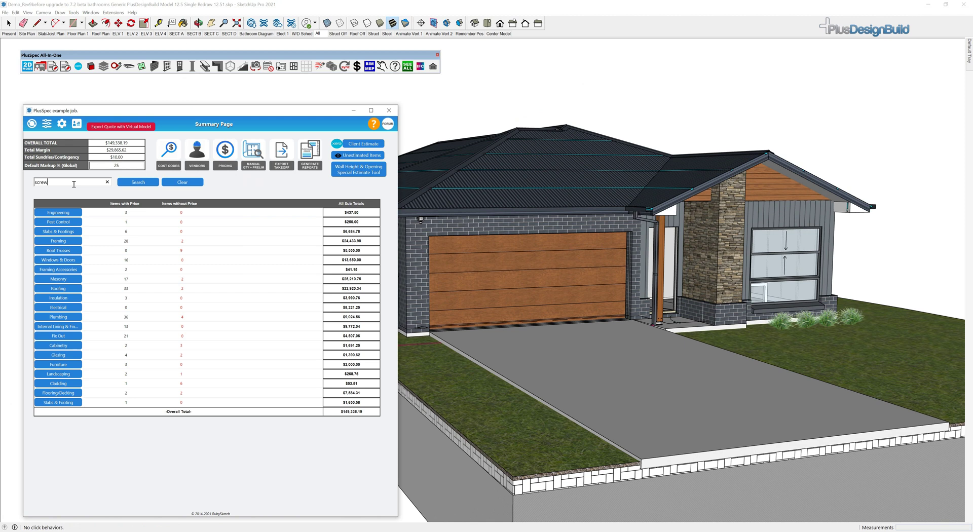
{"action": "left_click", "coordinate": [130, 183]}
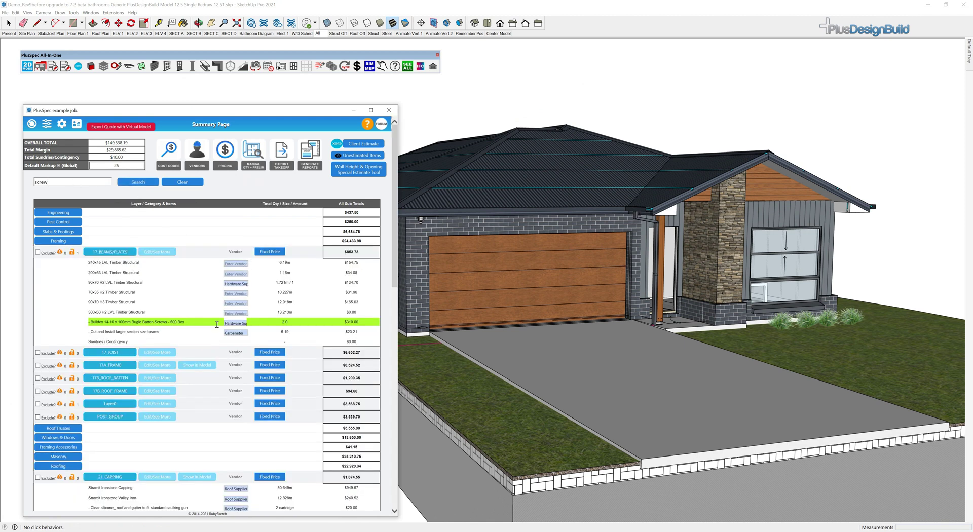
{"action": "scroll", "coordinate": [177, 329], "scroll_direction": "down", "scroll_amount": 2}
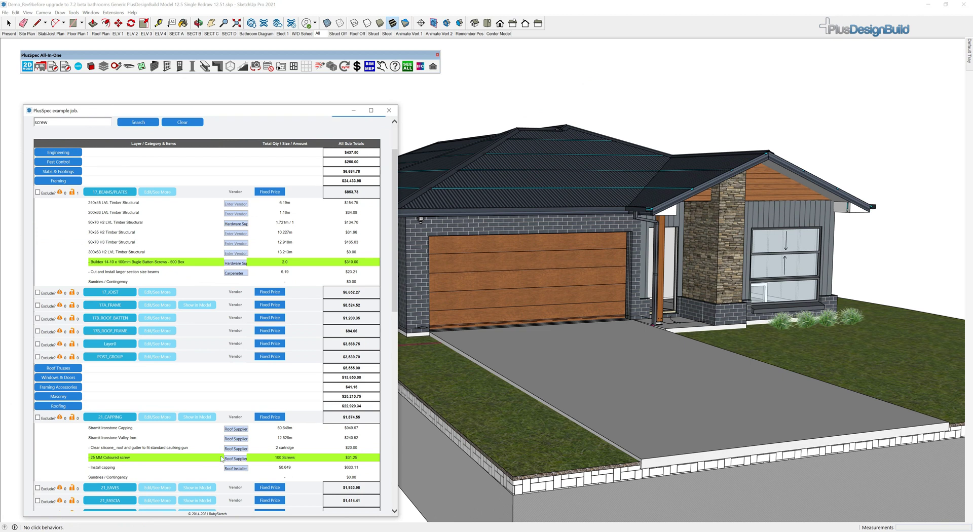
{"action": "scroll", "coordinate": [225, 419], "scroll_direction": "up", "scroll_amount": 2}
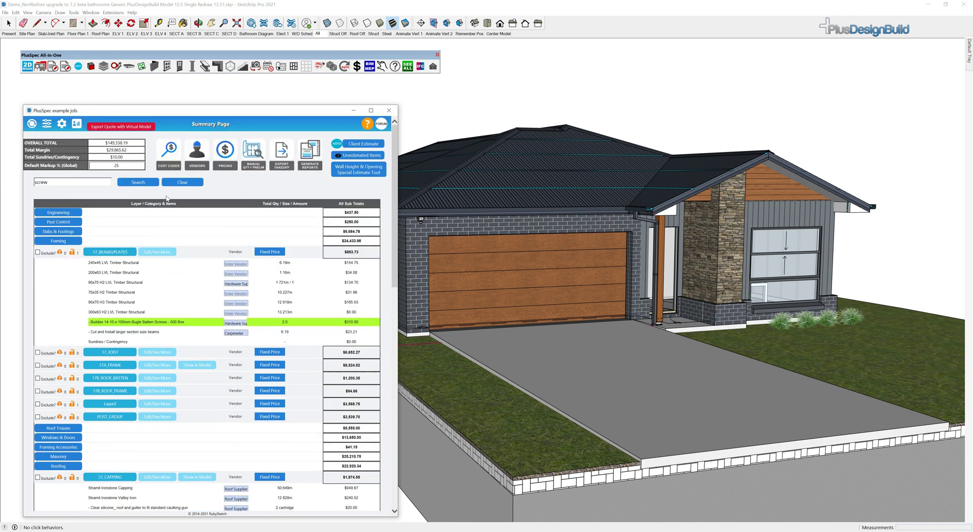
Clear the estimate search and collapse the Framing, Roofing, Fix Out and Cladding categories.
{"action": "left_click", "coordinate": [180, 184]}
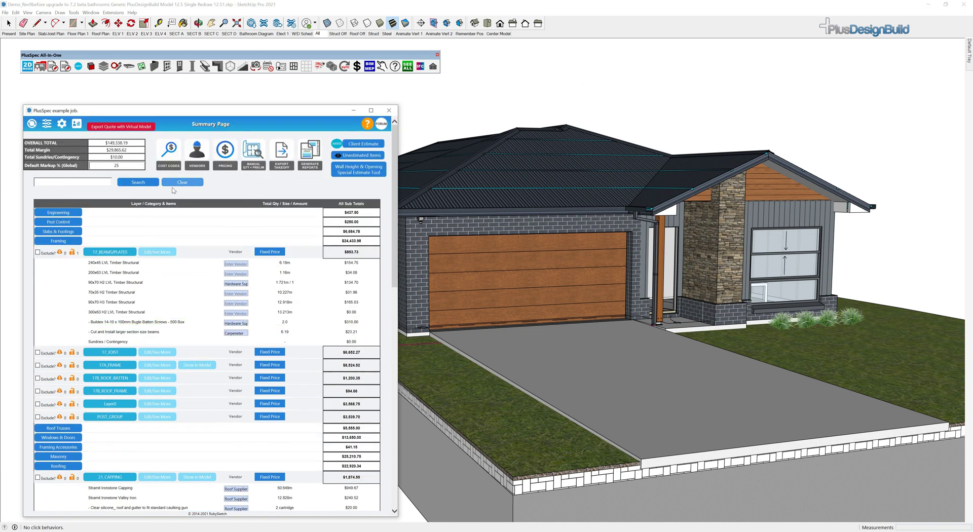
{"action": "left_click", "coordinate": [72, 243]}
{"action": "left_click", "coordinate": [71, 290]}
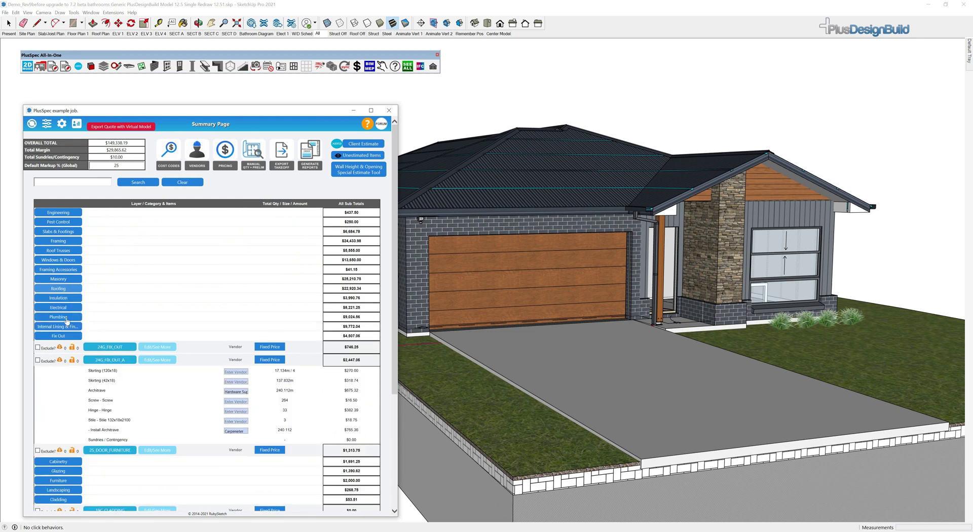
{"action": "left_click", "coordinate": [61, 336]}
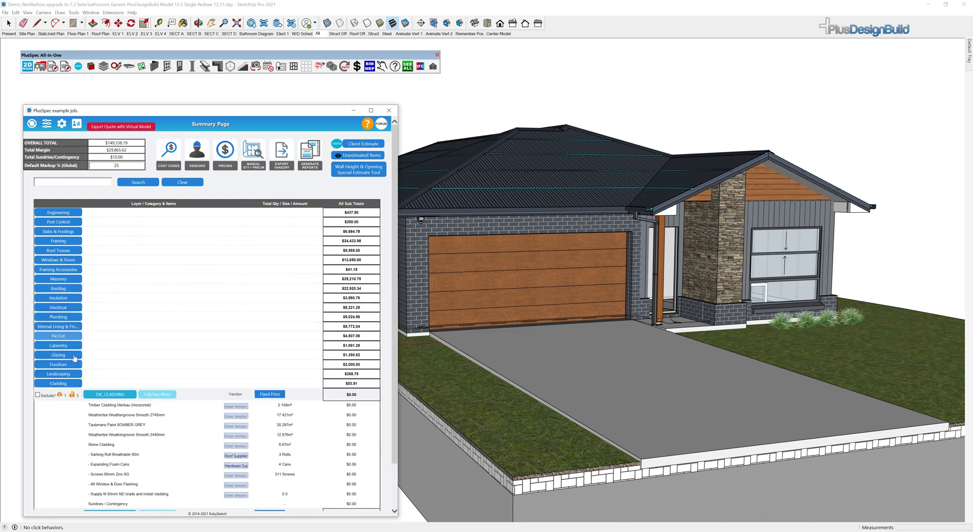
{"action": "left_click", "coordinate": [64, 385]}
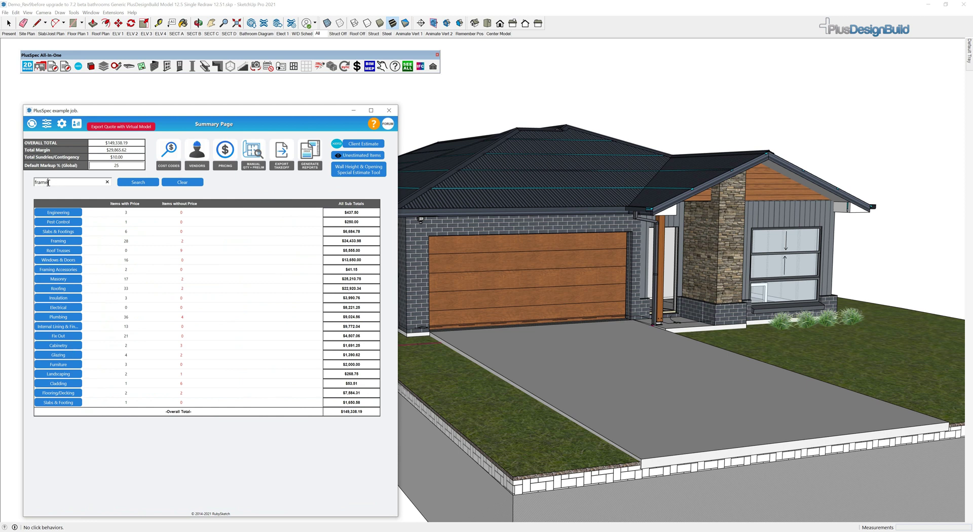
Search the estimate for "frame" and show only the 17A_FRAME items in the model to examine the wall frames.
{"action": "left_click", "coordinate": [136, 183]}
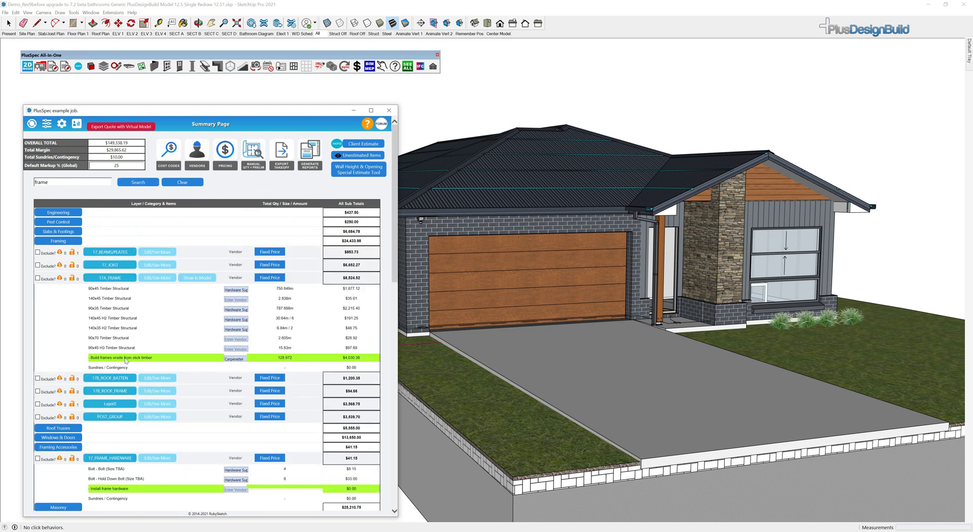
{"action": "left_click", "coordinate": [197, 278]}
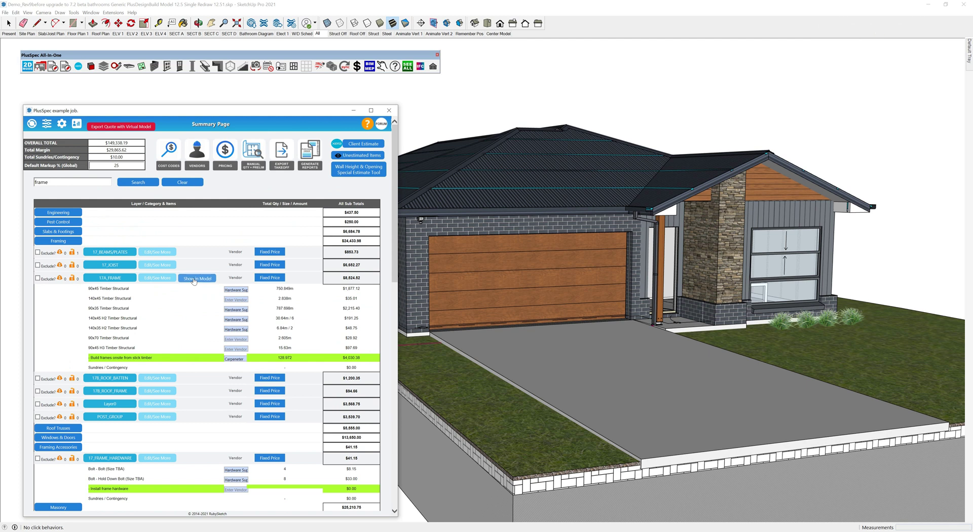
{"action": "middle_click_drag", "start_coordinate": [695, 288], "coordinate": [750, 330]}
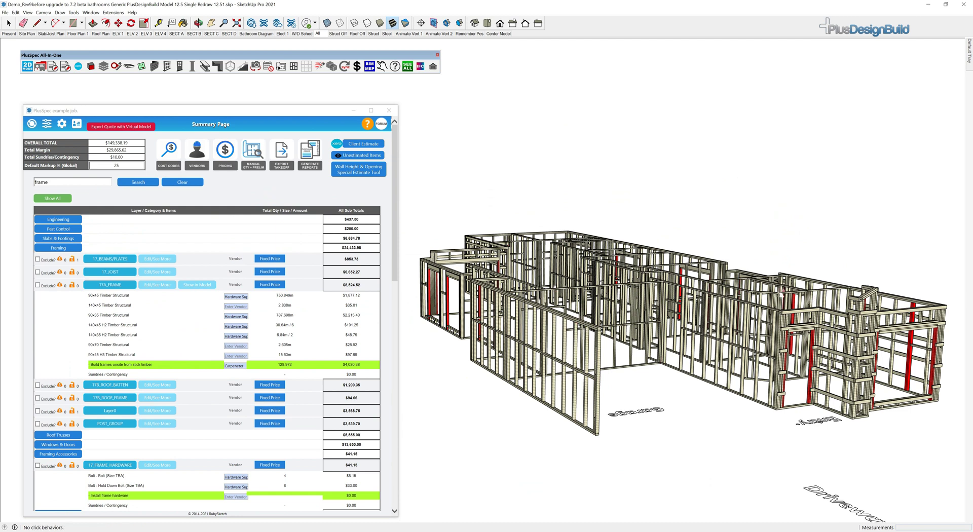
{"action": "middle_click_drag", "start_coordinate": [517, 256], "coordinate": [641, 289]}
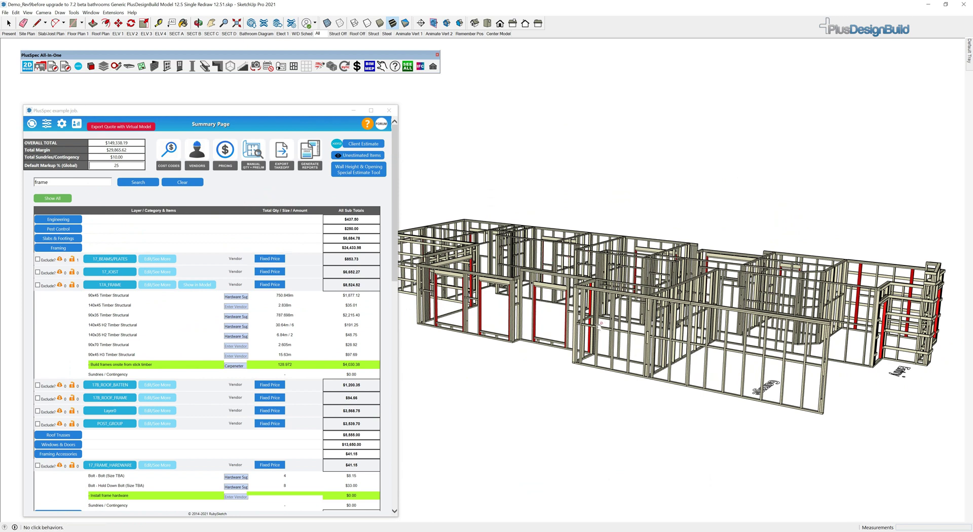
{"action": "scroll", "coordinate": [573, 327], "scroll_direction": "down", "scroll_amount": 2}
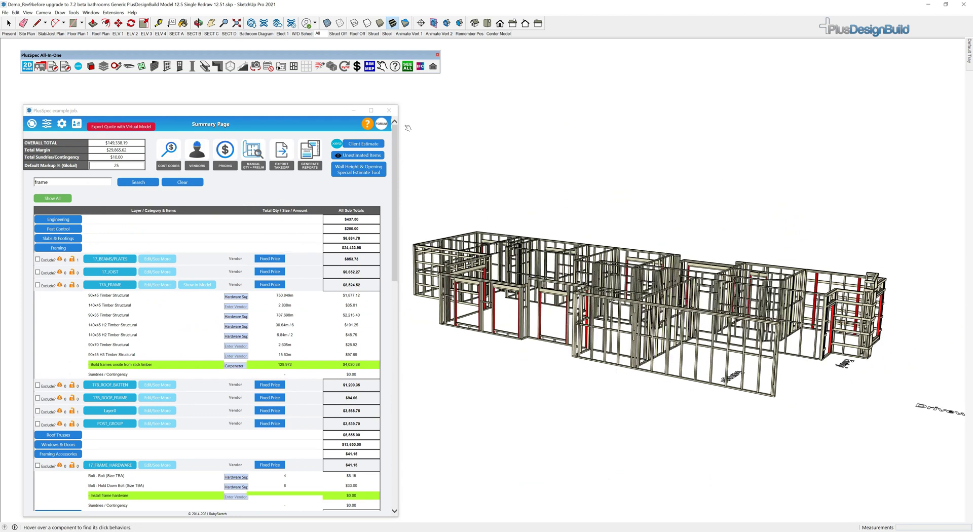
Close the estimate without turning on all geometry, and restore the full house with the All scene.
{"action": "left_click", "coordinate": [389, 110]}
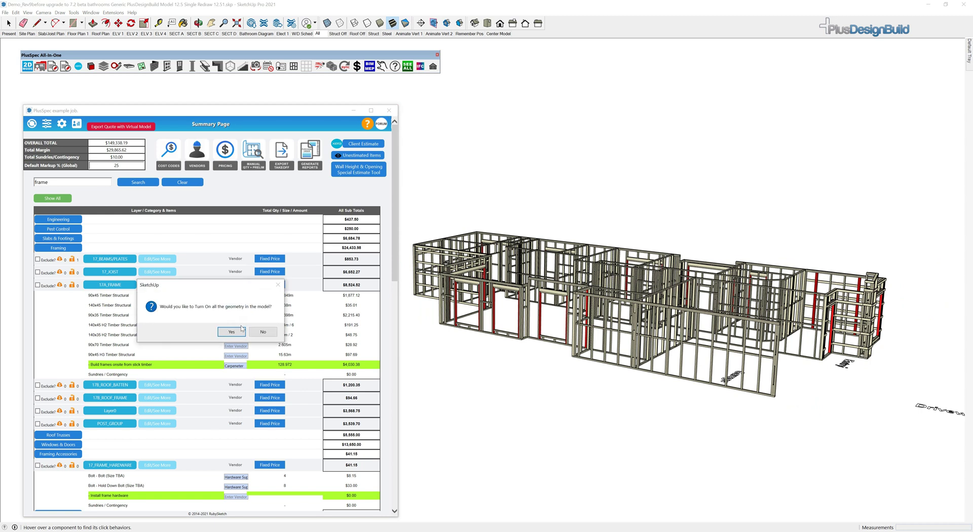
{"action": "left_click", "coordinate": [260, 335]}
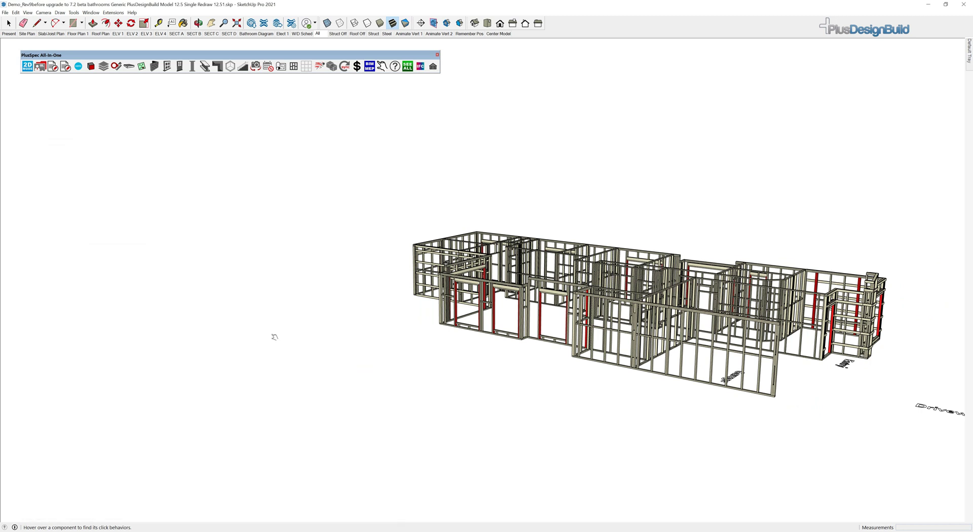
{"action": "left_click", "coordinate": [318, 33]}
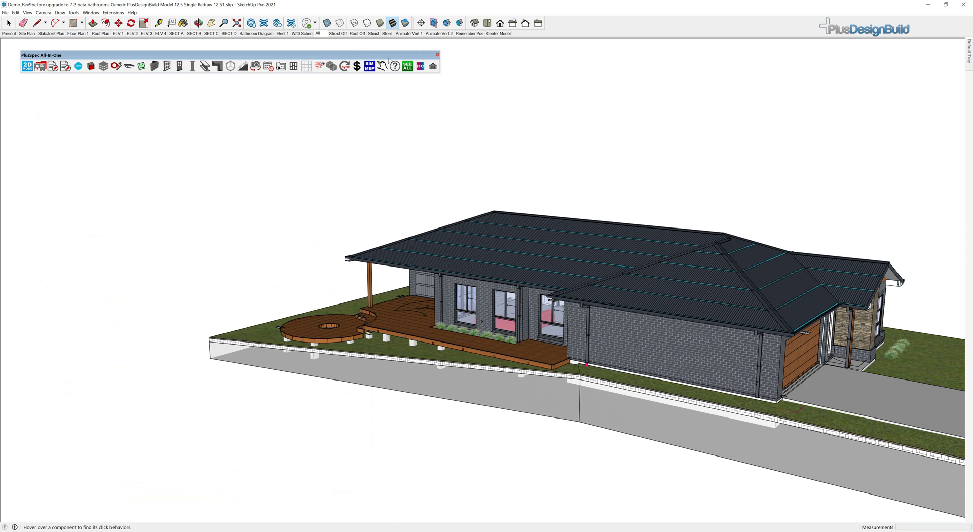
Open the Levels & Layers Tool at the hot water tank and hide the L1 - Ground Foundation level.
{"action": "middle_click_drag", "start_coordinate": [654, 304], "coordinate": [963, 293]}
{"action": "scroll", "coordinate": [478, 311], "scroll_direction": "up", "scroll_amount": 3}
{"action": "scroll", "coordinate": [315, 342], "scroll_direction": "up", "scroll_amount": 2}
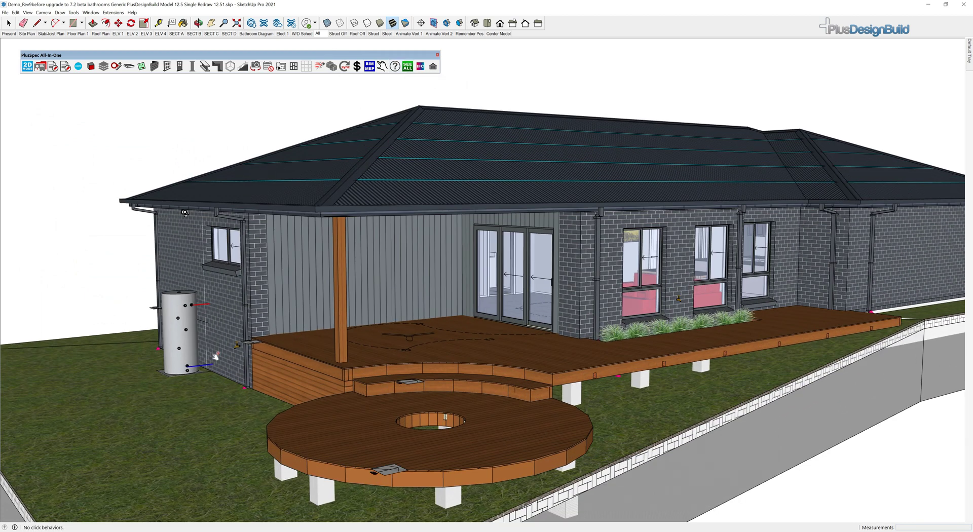
{"action": "scroll", "coordinate": [212, 355], "scroll_direction": "up", "scroll_amount": 5}
{"action": "middle_click_drag", "start_coordinate": [212, 355], "coordinate": [372, 322]}
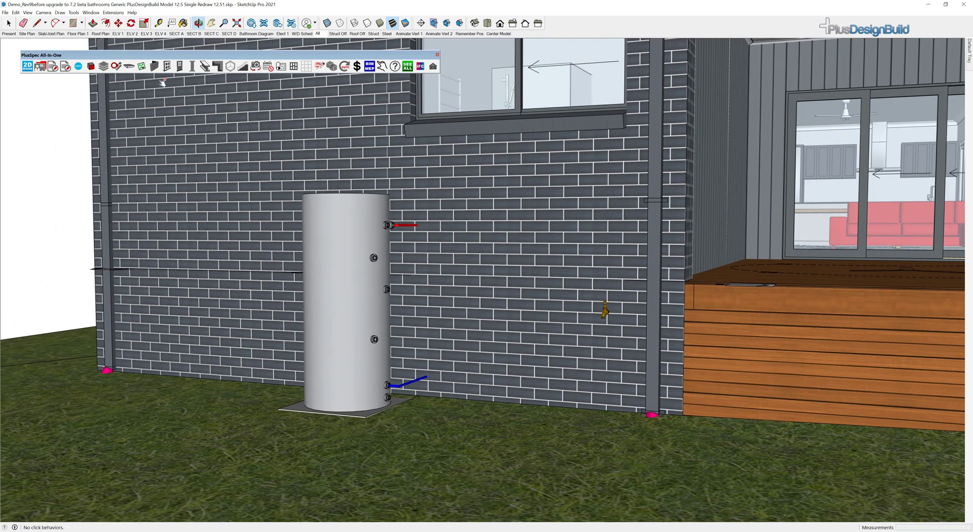
{"action": "left_click", "coordinate": [103, 66]}
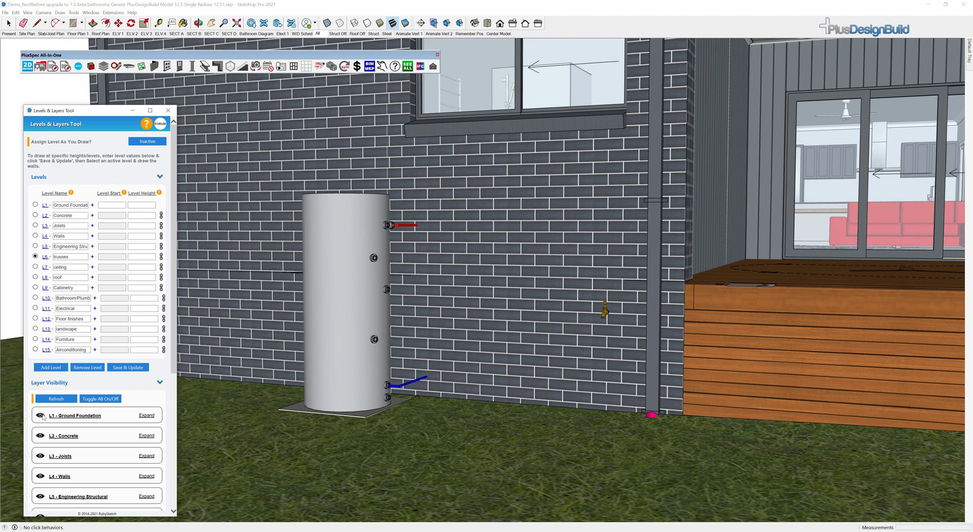
{"action": "left_click", "coordinate": [41, 416]}
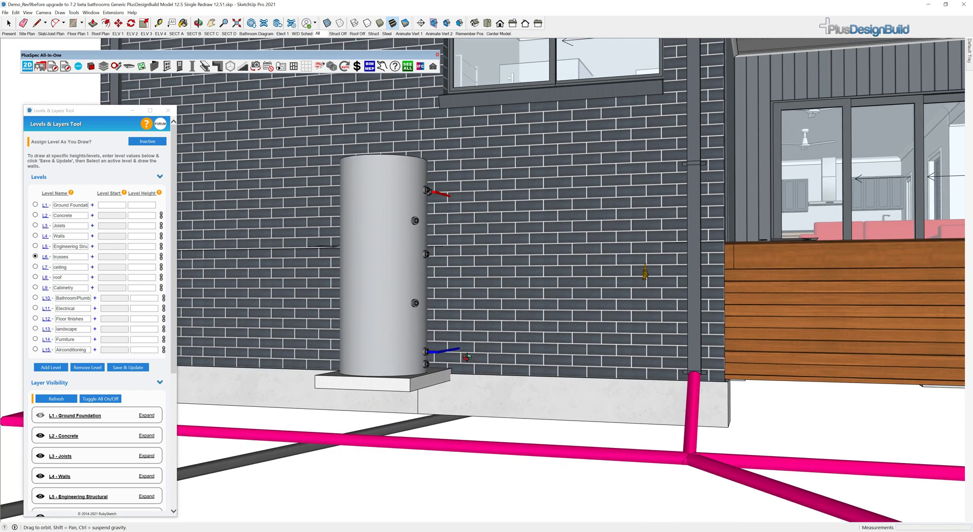
Examine the footings, piers and drainage pipes beneath the house and around its outer corner.
{"action": "middle_click_drag", "start_coordinate": [425, 397], "coordinate": [681, 208]}
{"action": "left_click", "coordinate": [408, 34]}
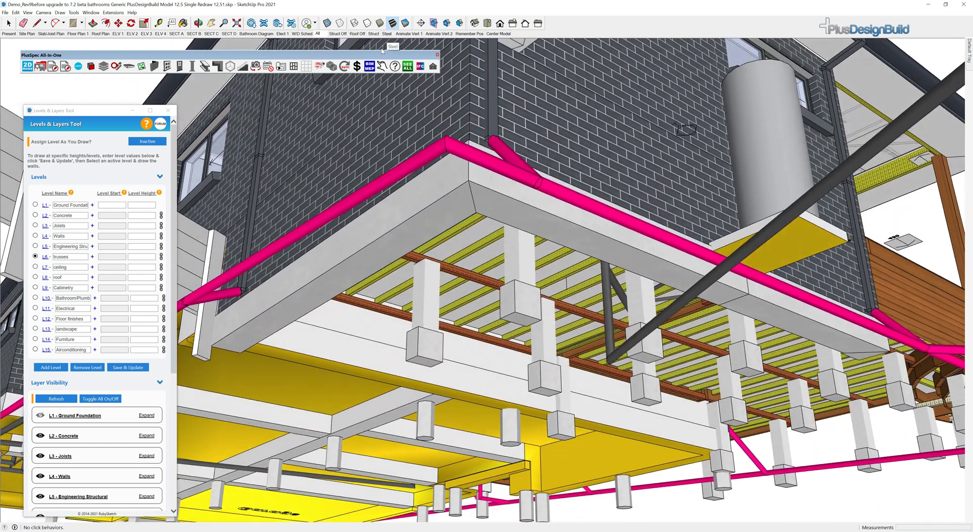
{"action": "middle_click_drag", "start_coordinate": [446, 227], "coordinate": [483, 347]}
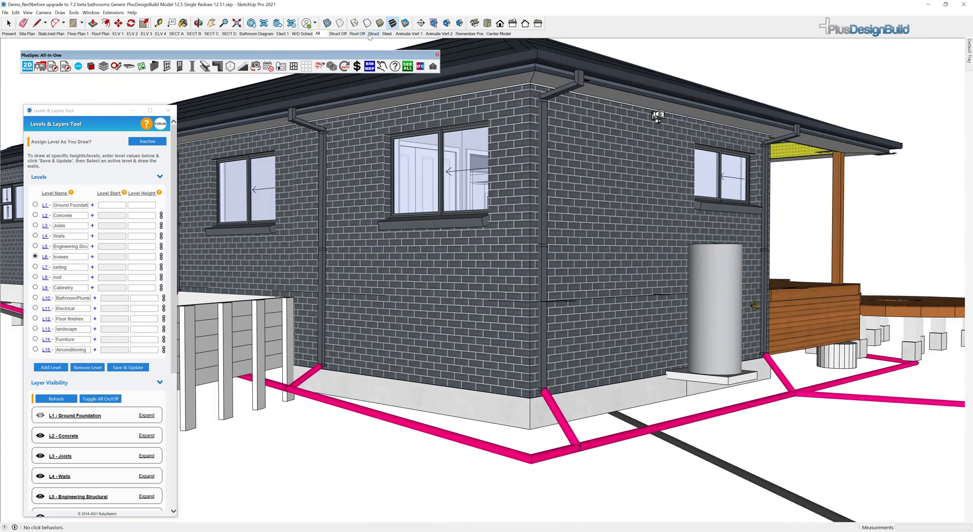
Show the Struct scene to examine the framing, trusses and plumbing runs, and show the SECT B section view.
{"action": "left_click", "coordinate": [373, 34]}
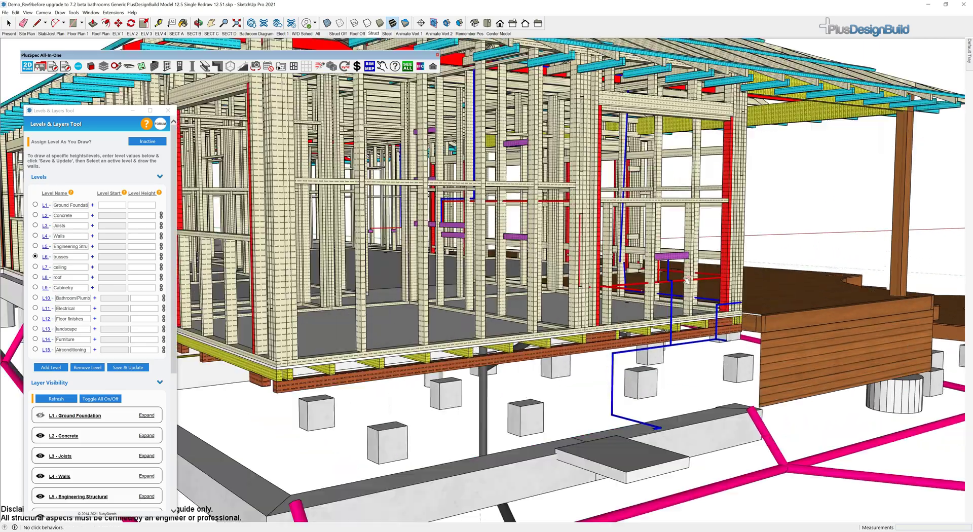
{"action": "scroll", "coordinate": [680, 280], "scroll_direction": "up", "scroll_amount": 5}
{"action": "middle_click_drag", "start_coordinate": [563, 322], "coordinate": [460, 366]}
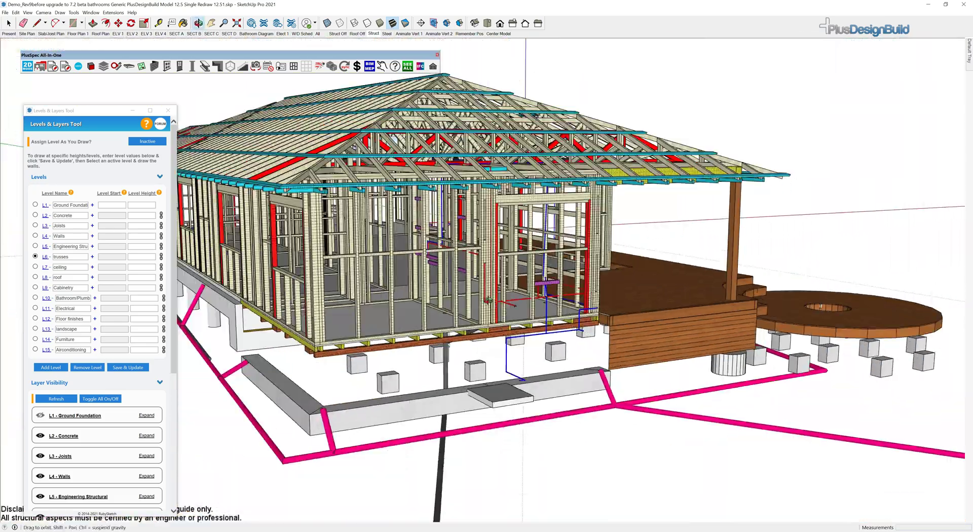
{"action": "middle_click_drag", "start_coordinate": [488, 301], "coordinate": [488, 308]}
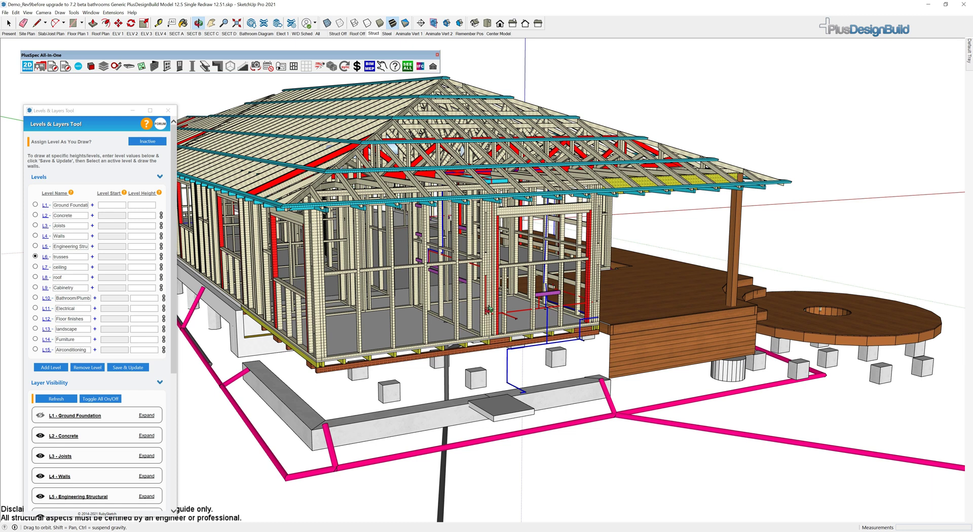
{"action": "middle_click_drag", "start_coordinate": [489, 311], "coordinate": [635, 309]}
{"action": "middle_click_drag", "start_coordinate": [330, 230], "coordinate": [431, 233]}
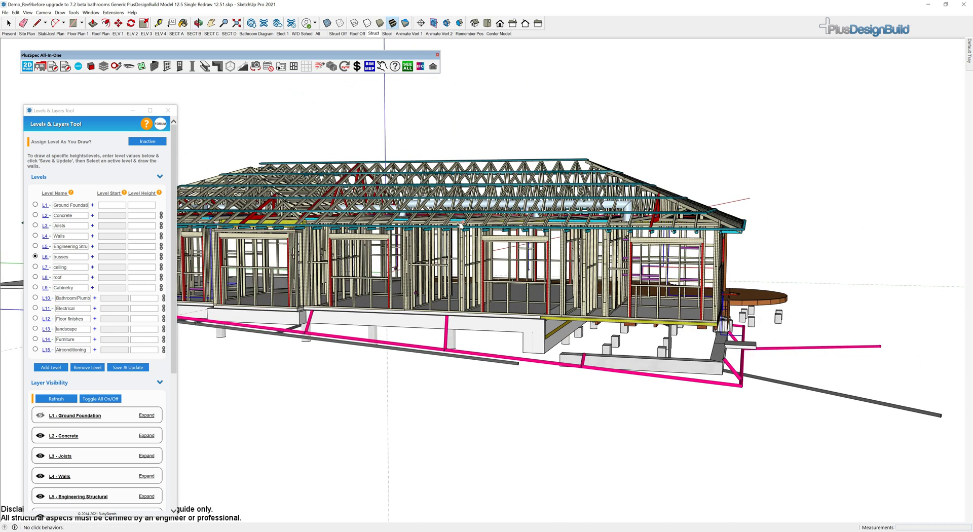
{"action": "left_click", "coordinate": [195, 34]}
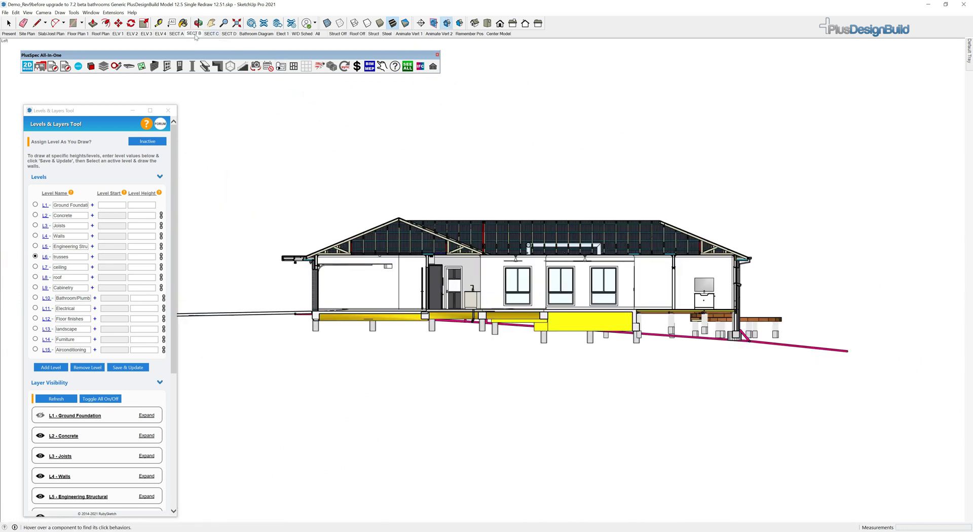
Examine the roof trusses, ducting and interior walls at the SECT B cut, up close and at an angle.
{"action": "scroll", "coordinate": [491, 263], "scroll_direction": "up", "scroll_amount": 10}
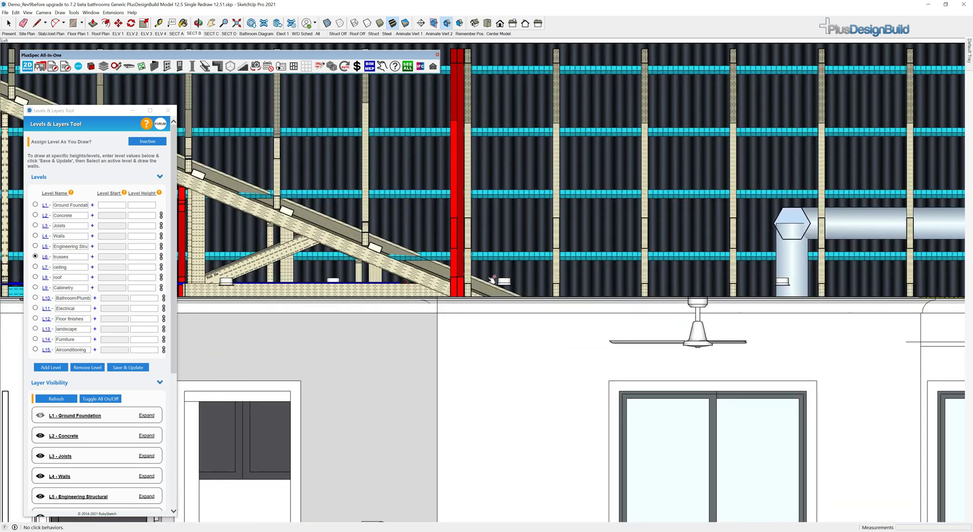
{"action": "middle_click_drag", "start_coordinate": [492, 278], "coordinate": [579, 256]}
{"action": "scroll", "coordinate": [607, 293], "scroll_direction": "down", "scroll_amount": 2}
{"action": "scroll", "coordinate": [484, 266], "scroll_direction": "down", "scroll_amount": 2}
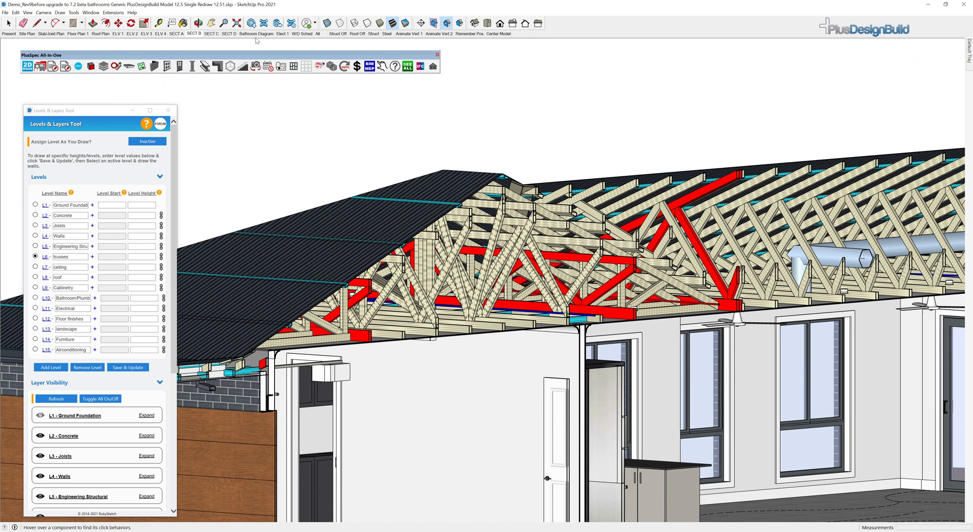
Show the WD Sched, Struct and Bathroom Diagram scenes one after another.
{"action": "left_click", "coordinate": [304, 34]}
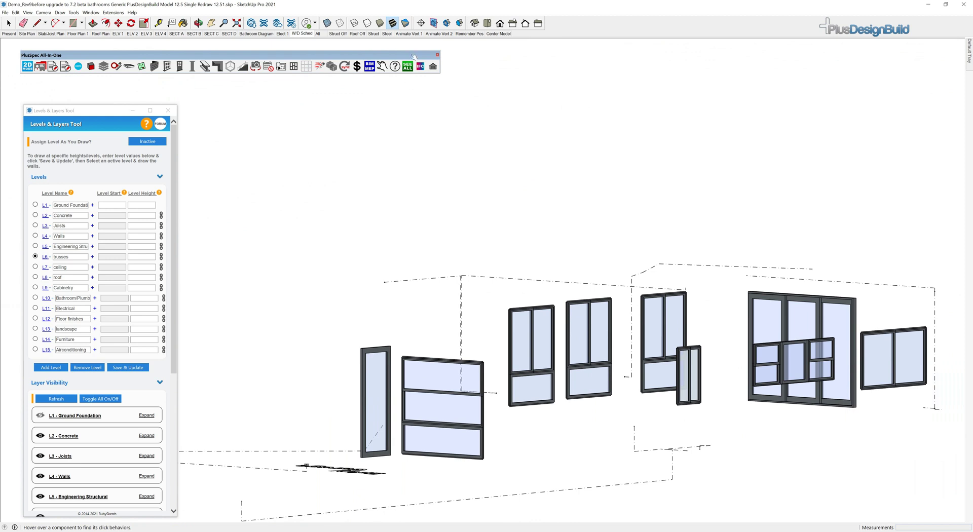
{"action": "left_click", "coordinate": [373, 34]}
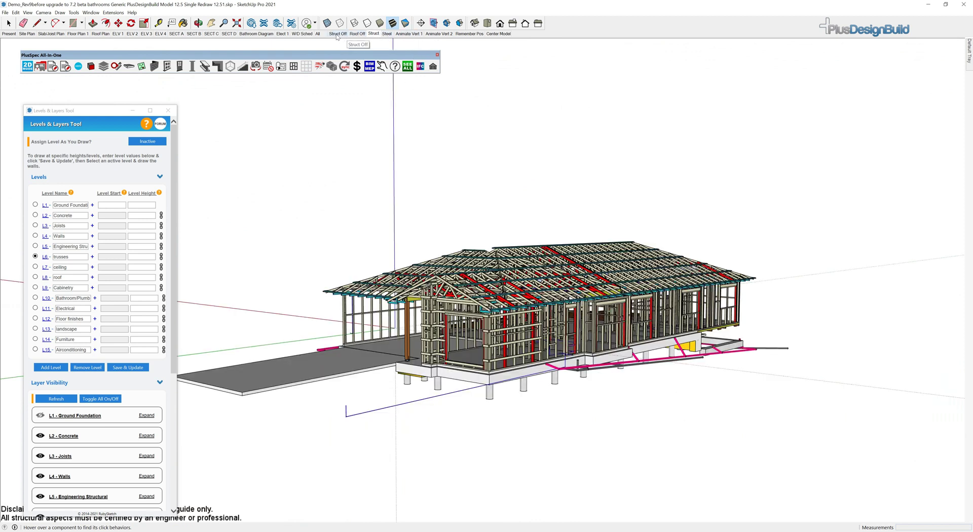
{"action": "left_click", "coordinate": [268, 34]}
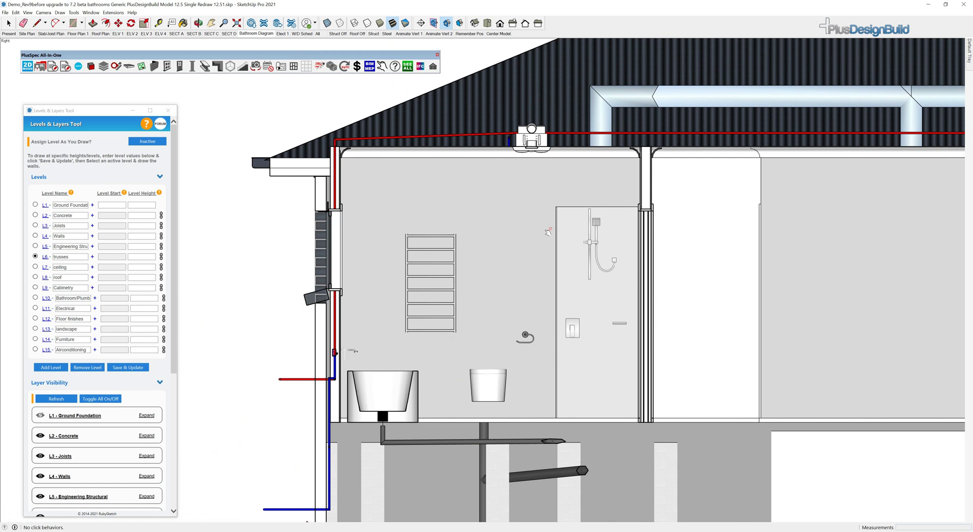
Return to the Struct scene and examine the timber deck, wall framing, footings and drainage pipes around the house.
{"action": "left_click", "coordinate": [375, 35]}
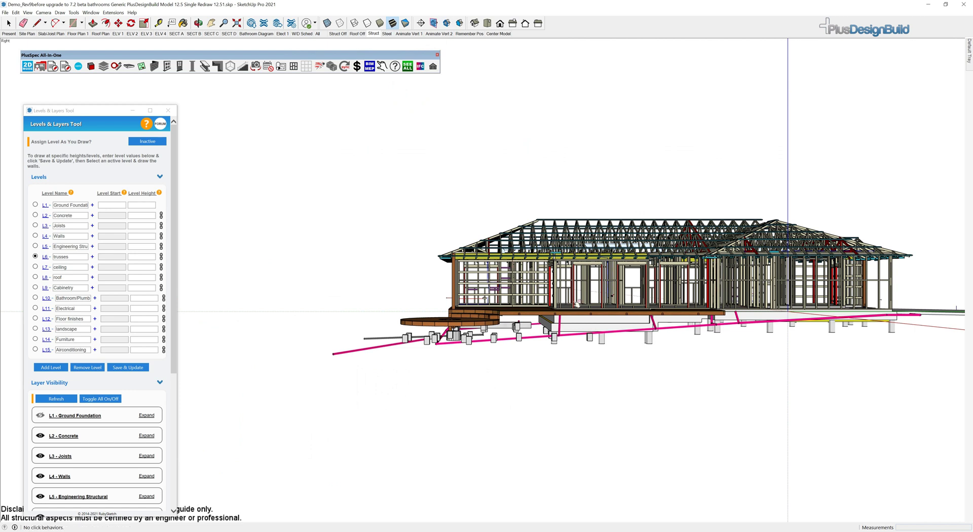
{"action": "middle_click_drag", "start_coordinate": [811, 385], "coordinate": [873, 391]}
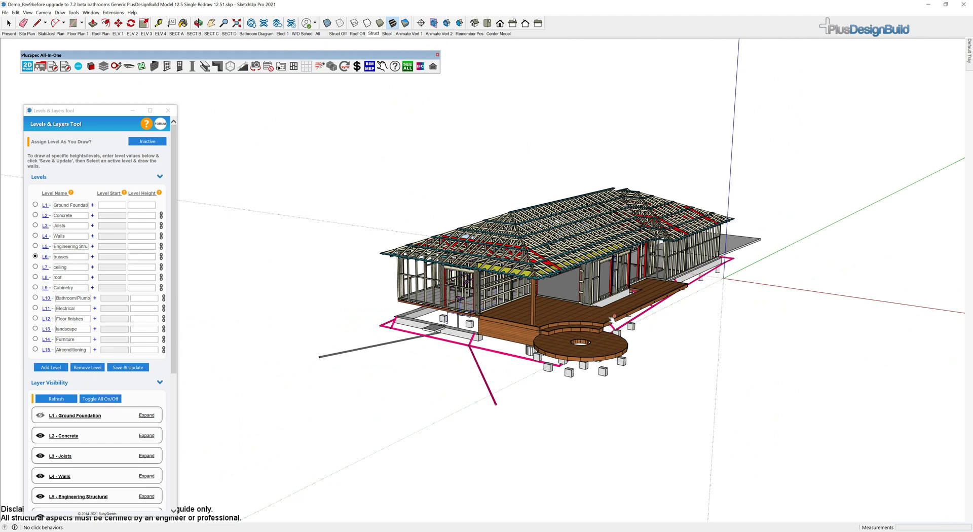
{"action": "scroll", "coordinate": [612, 319], "scroll_direction": "up", "scroll_amount": 10}
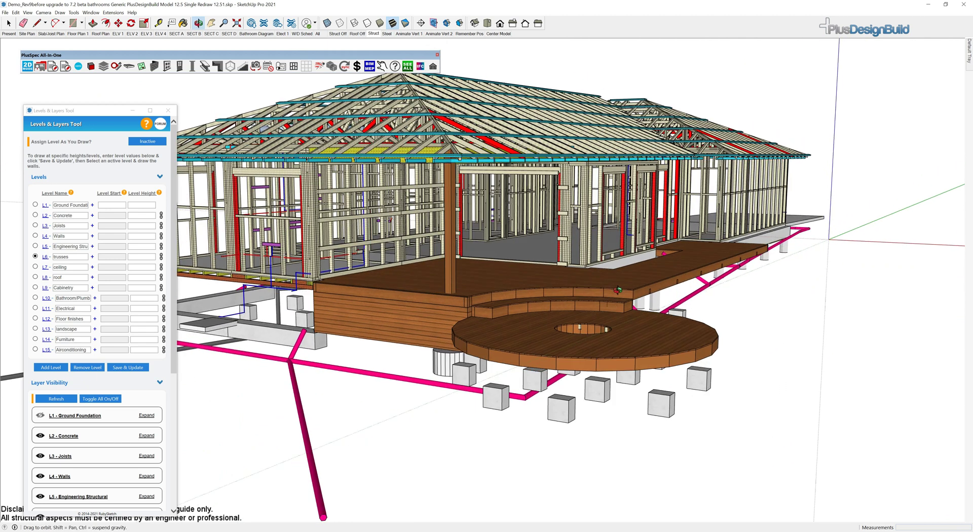
{"action": "middle_click_drag", "start_coordinate": [617, 290], "coordinate": [584, 319]}
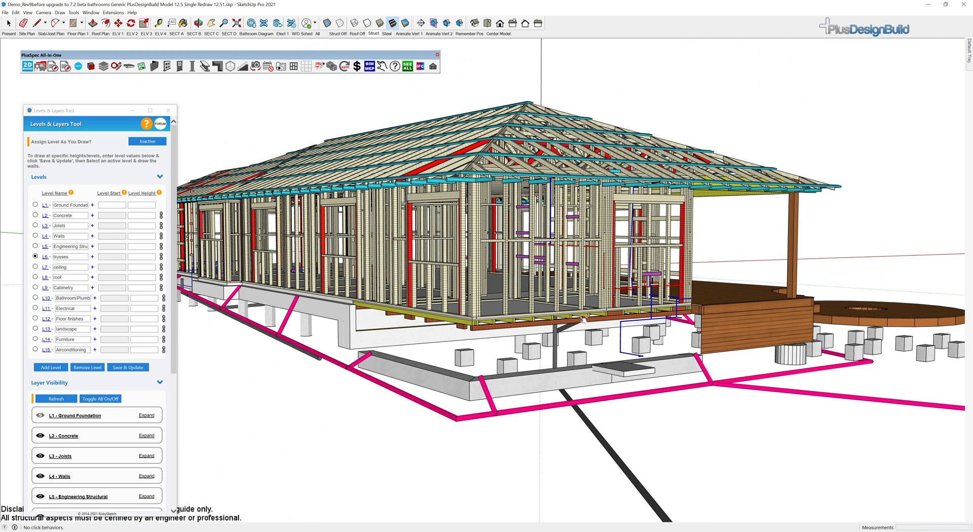